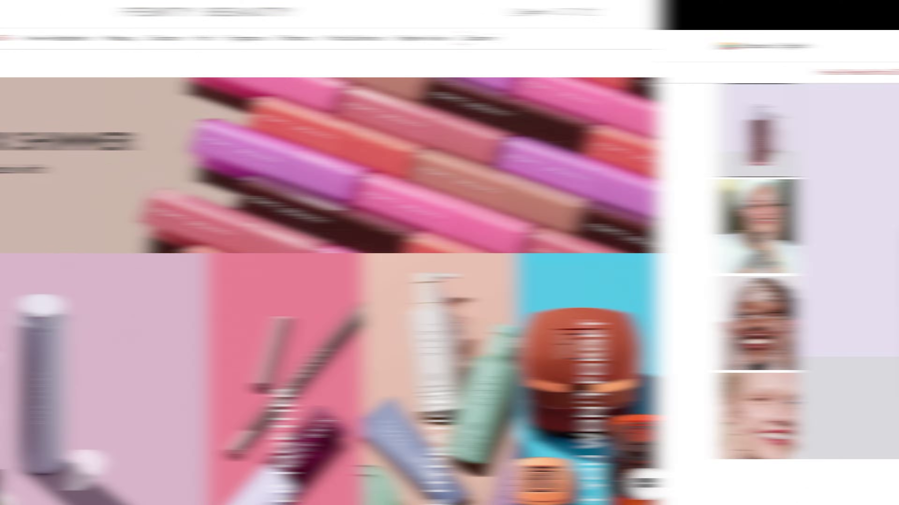
Review the cherry gel cleanser's Details section, highlighting its full description up to the section heading.
scroll(450, 253, "down", 8)
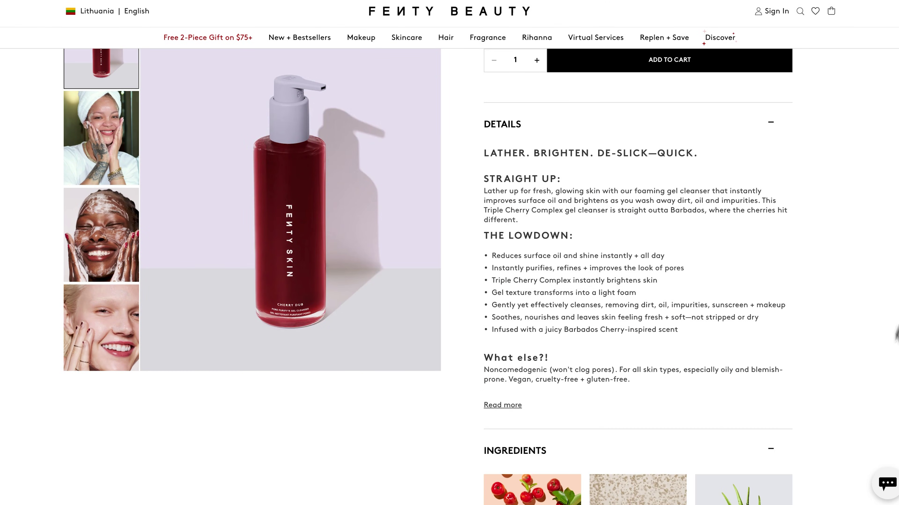
left_click_drag(686, 398, 475, 135)
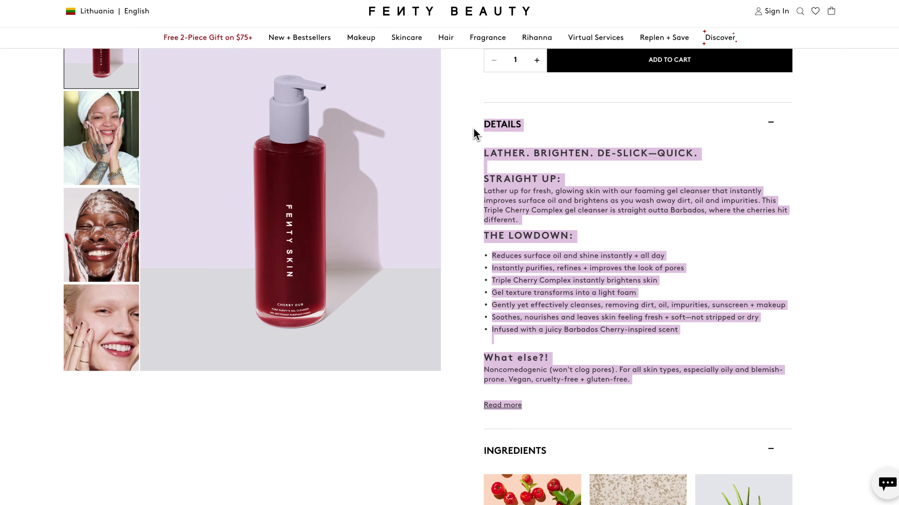
left_click(476, 135)
scroll(461, 136, "up", 9)
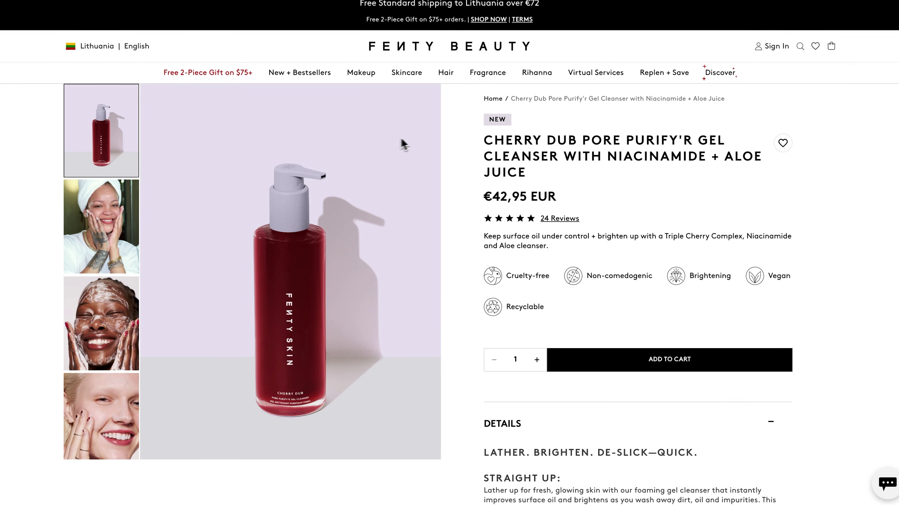
Browse the gel cleanser's gallery, viewing the towel-wrapped model, lathered face and smiling model photos in turn.
left_click(107, 217)
left_click(107, 302)
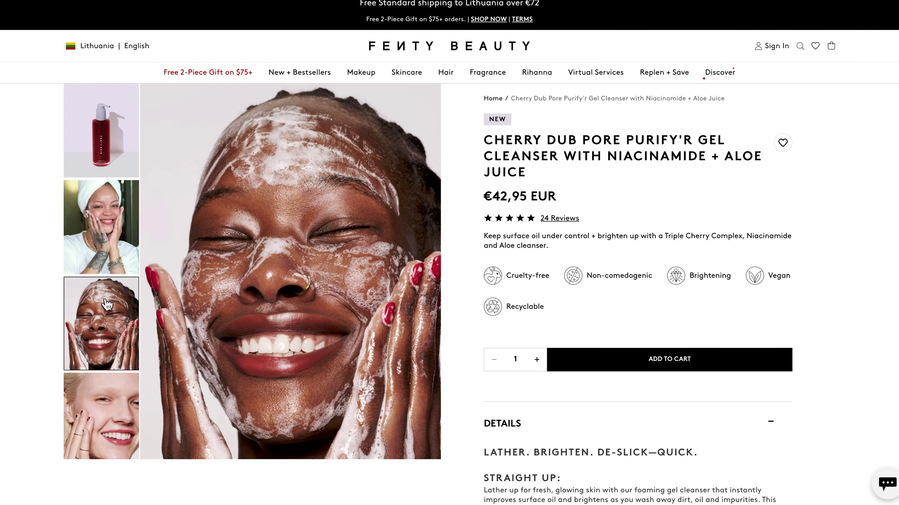
left_click(108, 394)
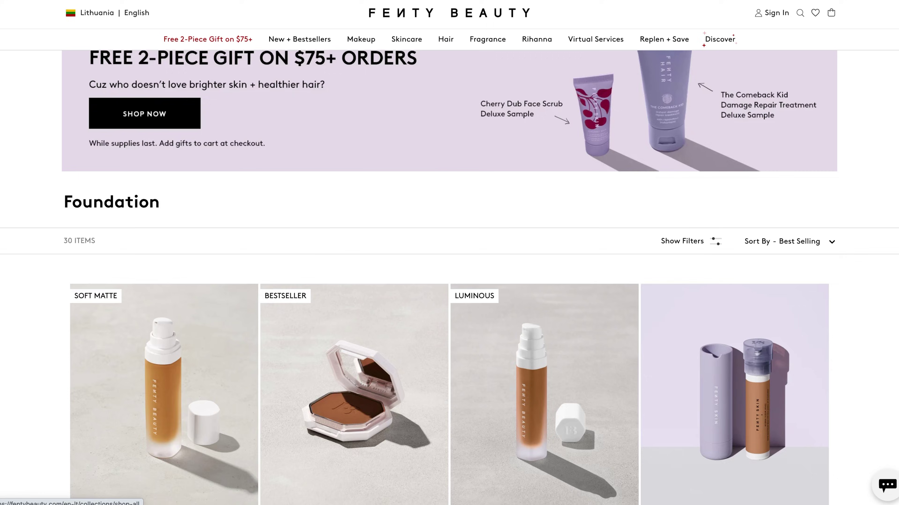
Show the filters for the Foundation collection and filter the products by the Brushes + Tools product type.
scroll(449, 277, "down", 3)
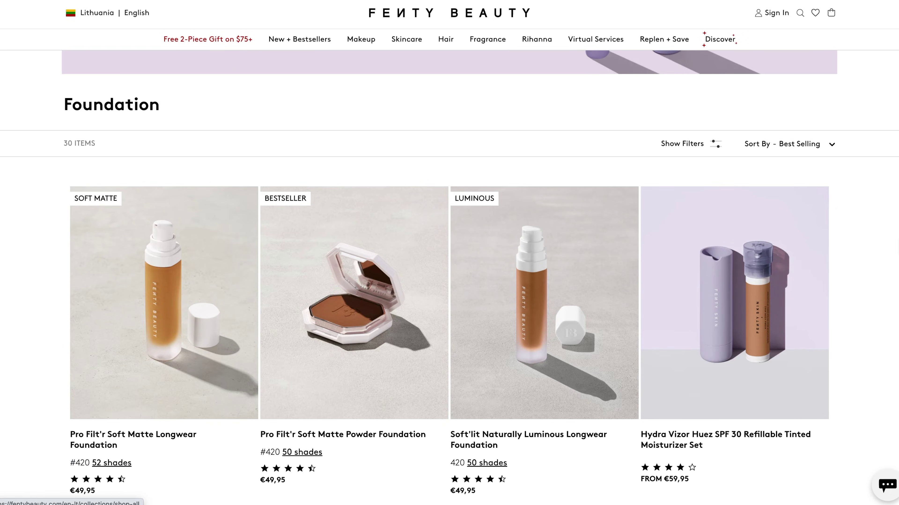
left_click(703, 148)
left_click(206, 212)
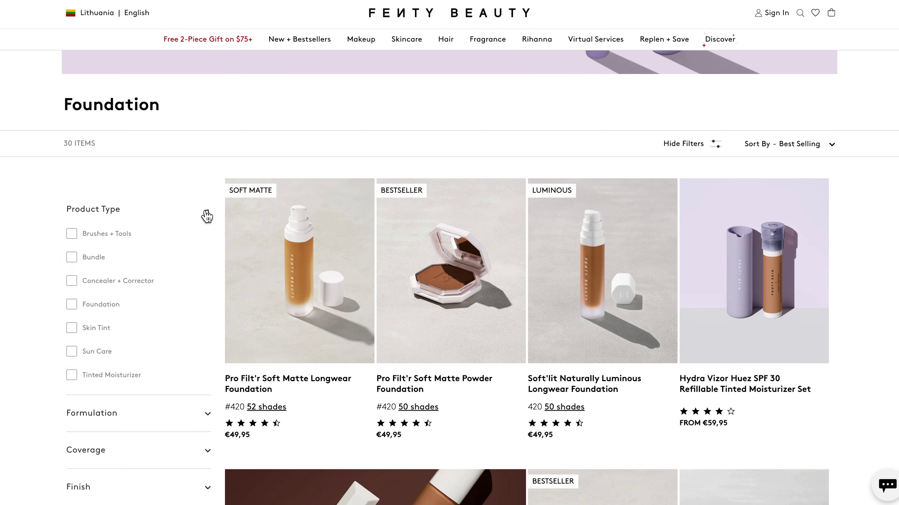
scroll(208, 219, "down", 3)
left_click(72, 117)
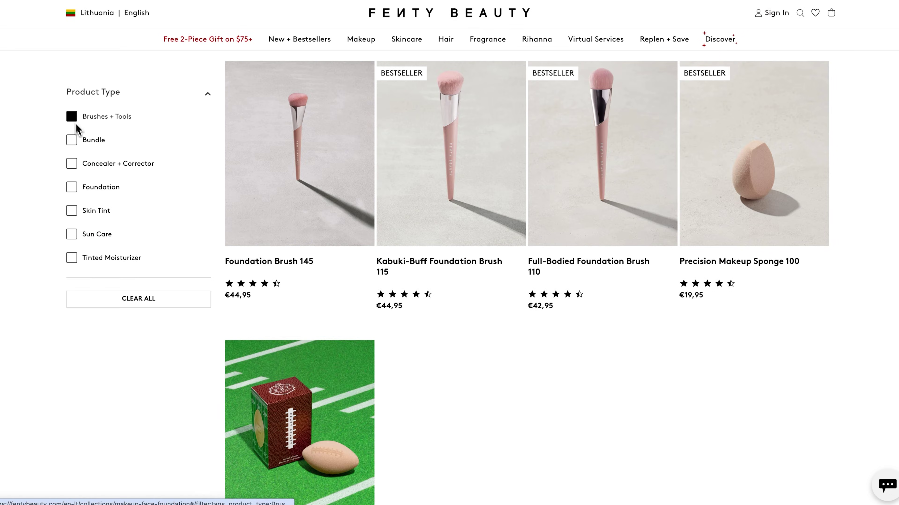
Quick shop the Soft'lit Naturally Luminous Longwear Foundation in shade 420 from the Foundation collection.
scroll(165, 370, "down", 12)
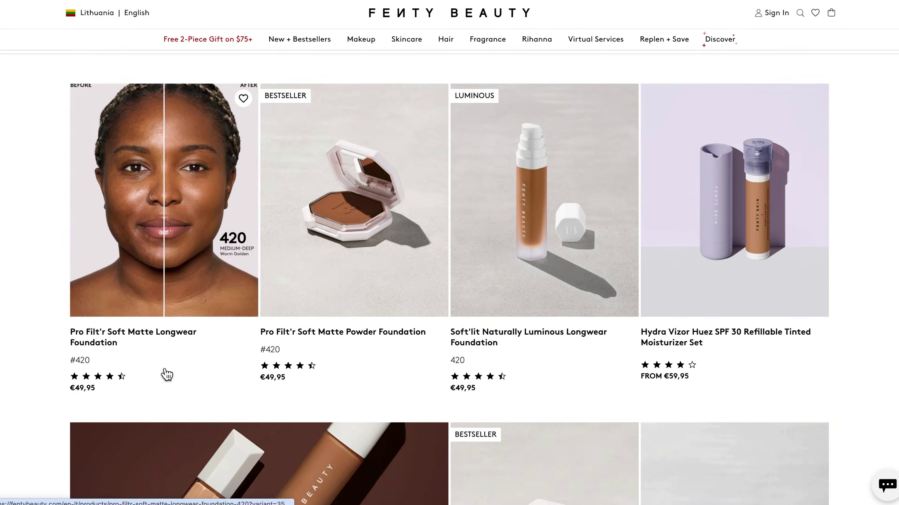
scroll(165, 370, "up", 2)
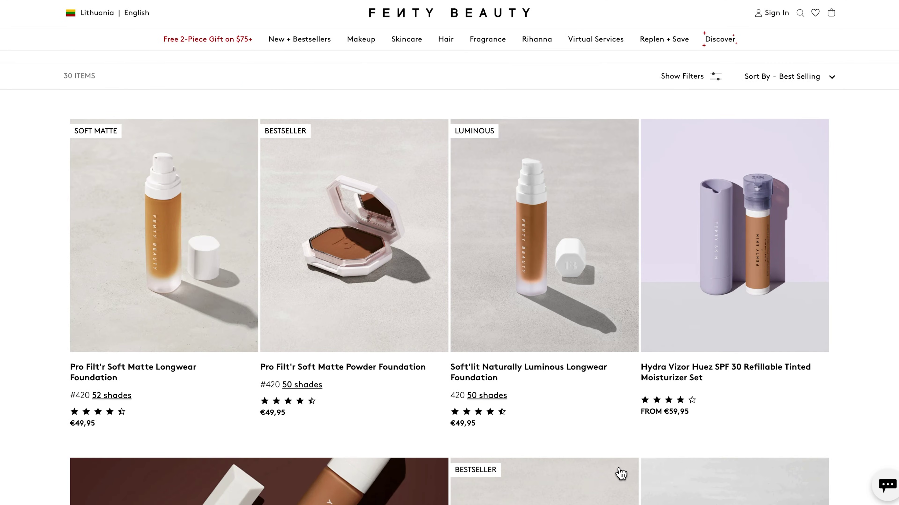
mouse_move(585, 392)
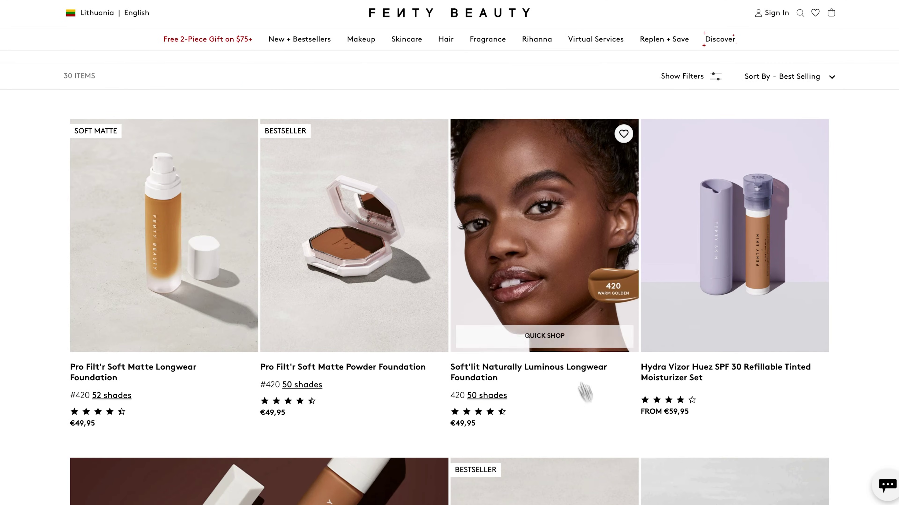
left_click(561, 340)
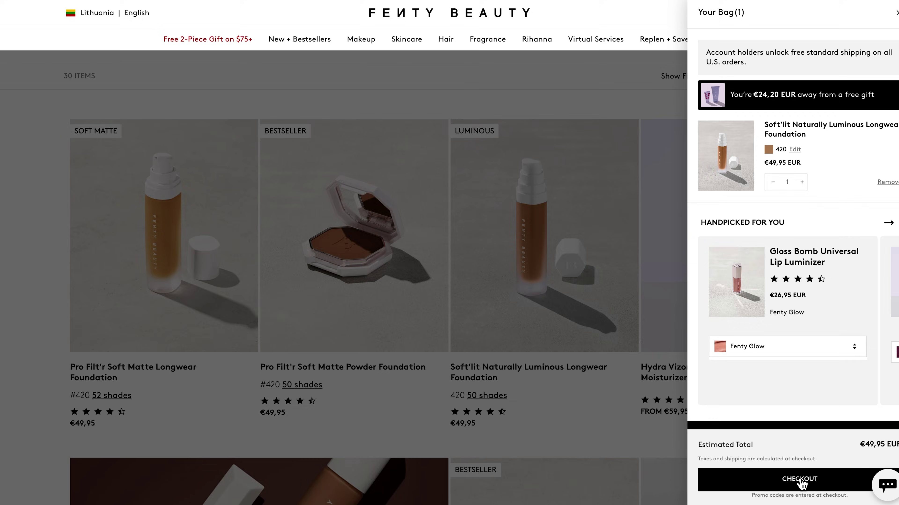
Proceed to checkout with the bag's contents and look through the contact, delivery and shipping sections.
left_click(800, 481)
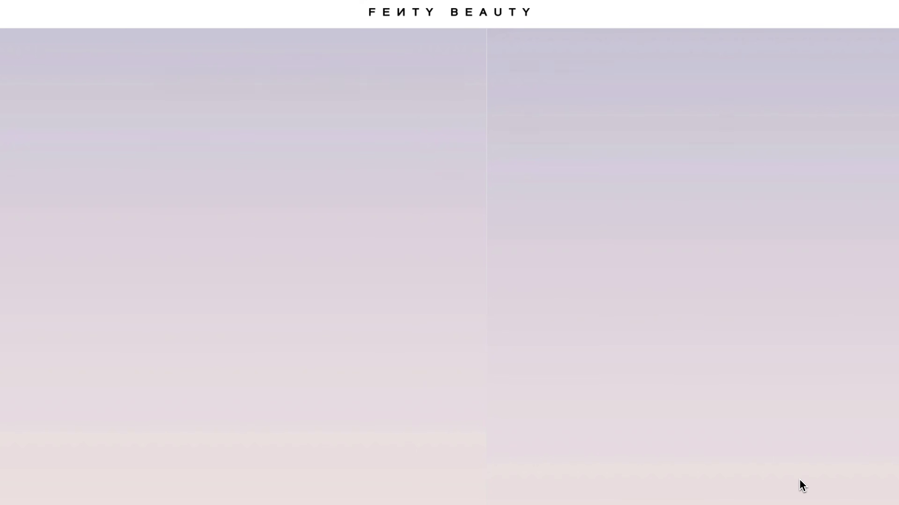
scroll(673, 331, "down", 2)
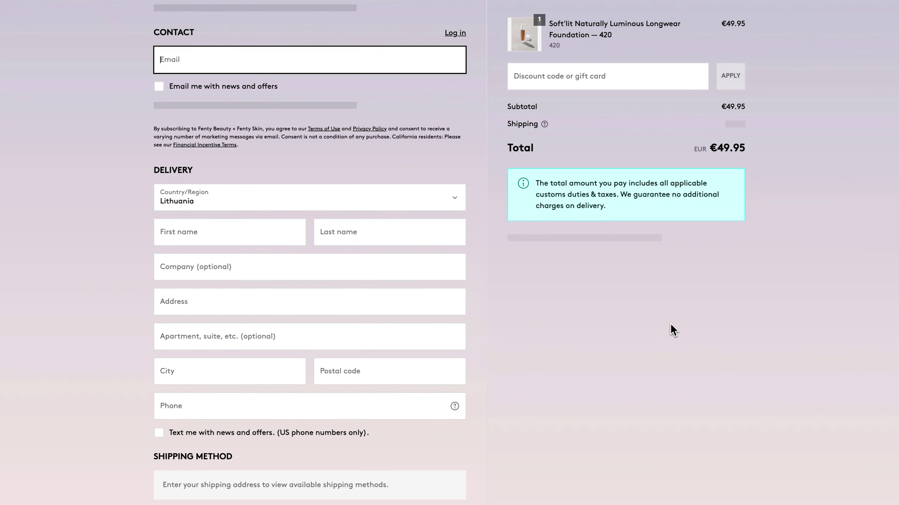
scroll(673, 331, "down", 3)
scroll(673, 330, "down", 5)
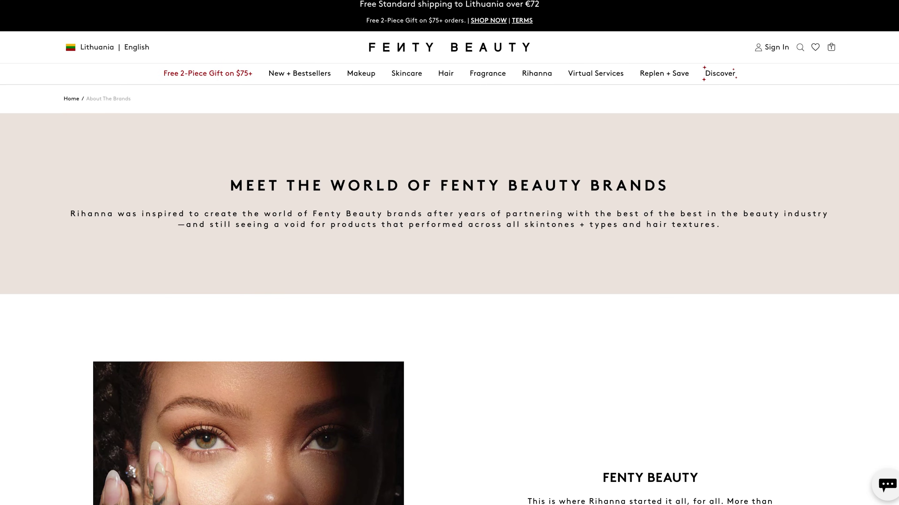
Look through the About The Brands page and the Contact Us page with its enquiry form.
scroll(450, 252, "down", 8)
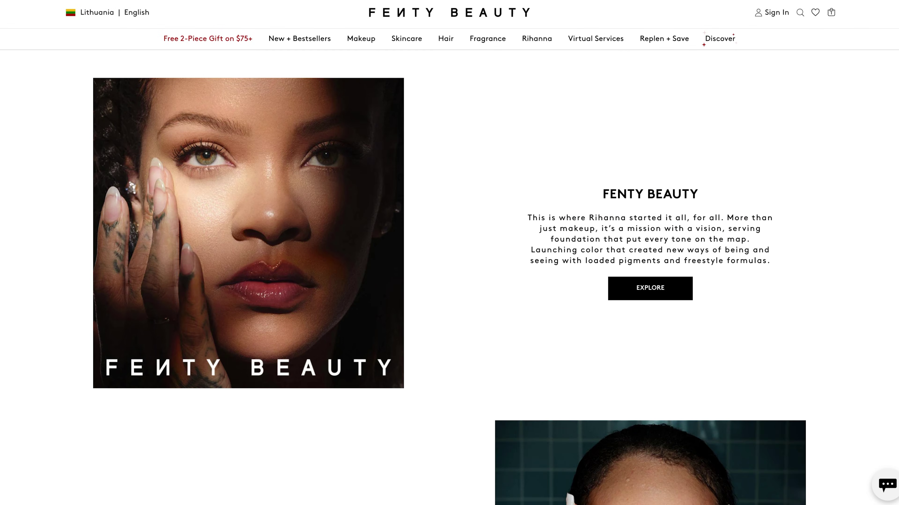
scroll(449, 253, "down", 8)
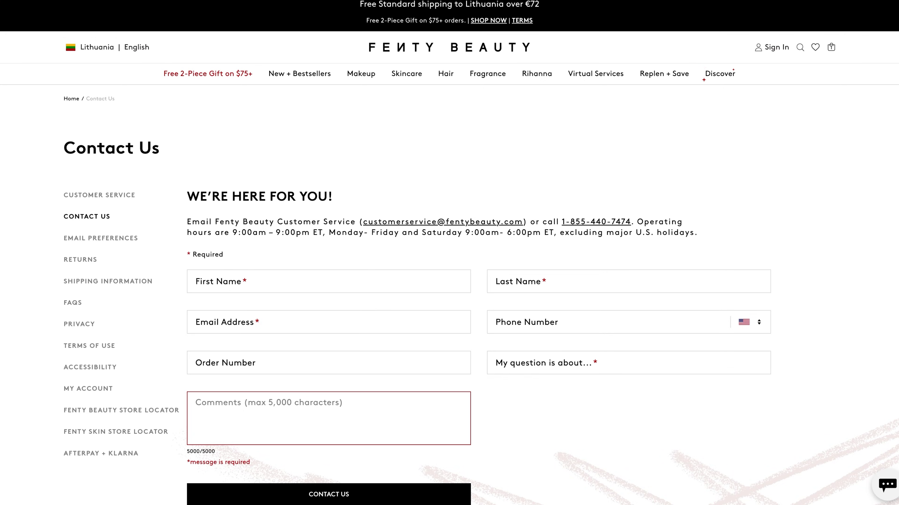
scroll(450, 252, "down", 2)
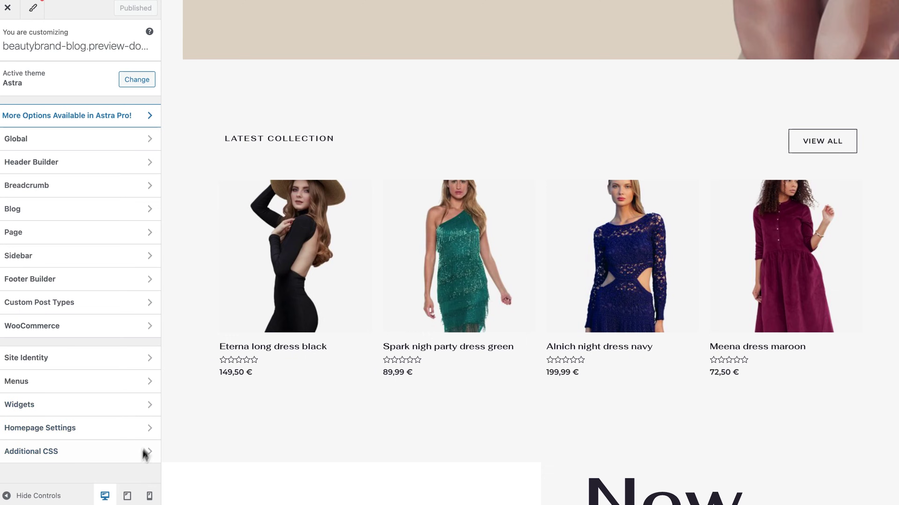
Switch the WordPress Customizer preview to mobile view and check the homepage layout down to the Dresses category.
left_click(149, 496)
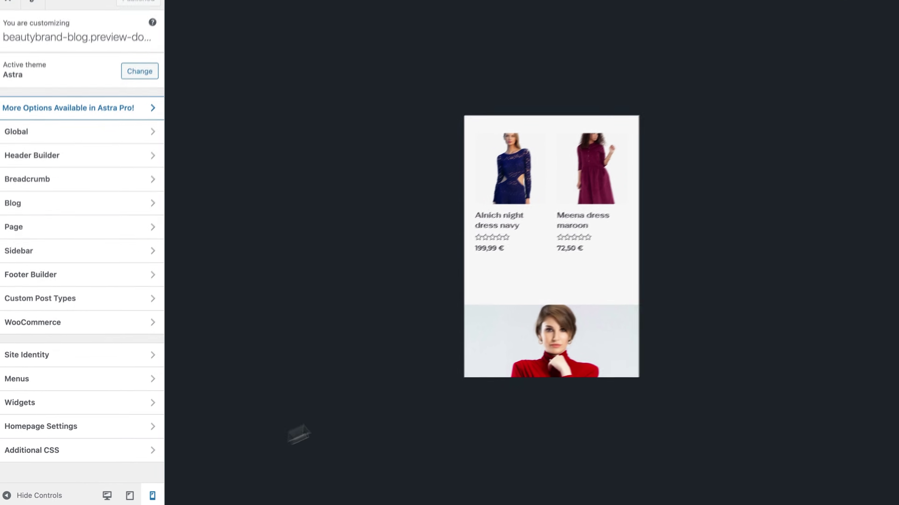
scroll(468, 376, "down", 10)
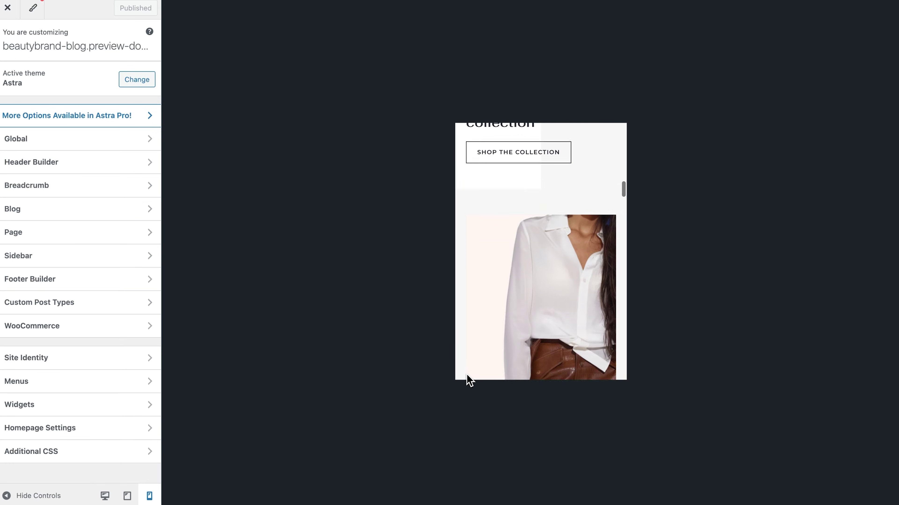
scroll(468, 378, "down", 15)
scroll(468, 378, "down", 10)
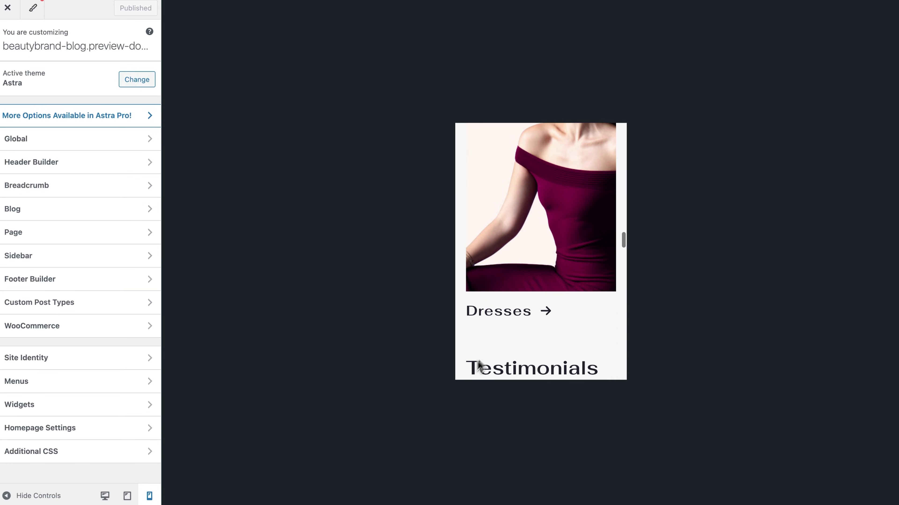
left_click(515, 316)
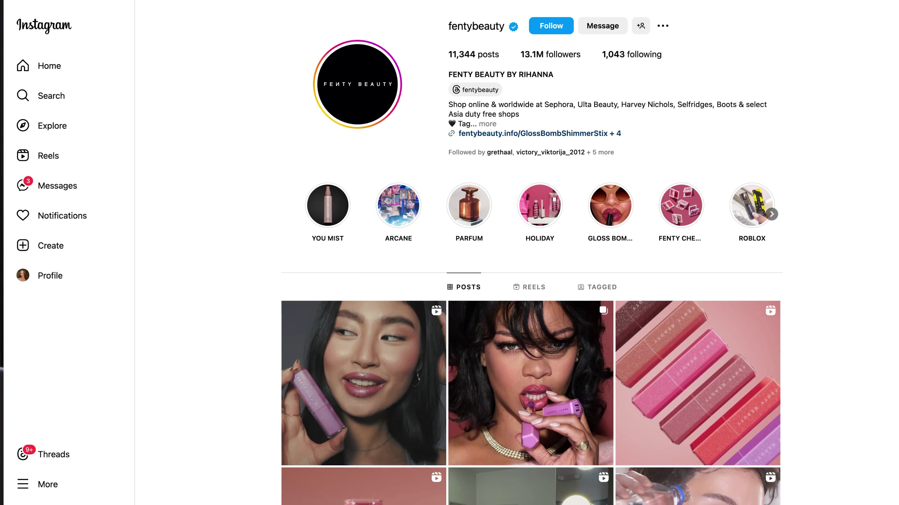
On the fentybeauty Instagram profile, open the post of Rihanna holding a purple lipstick and read through its comments.
scroll(531, 252, "down", 7)
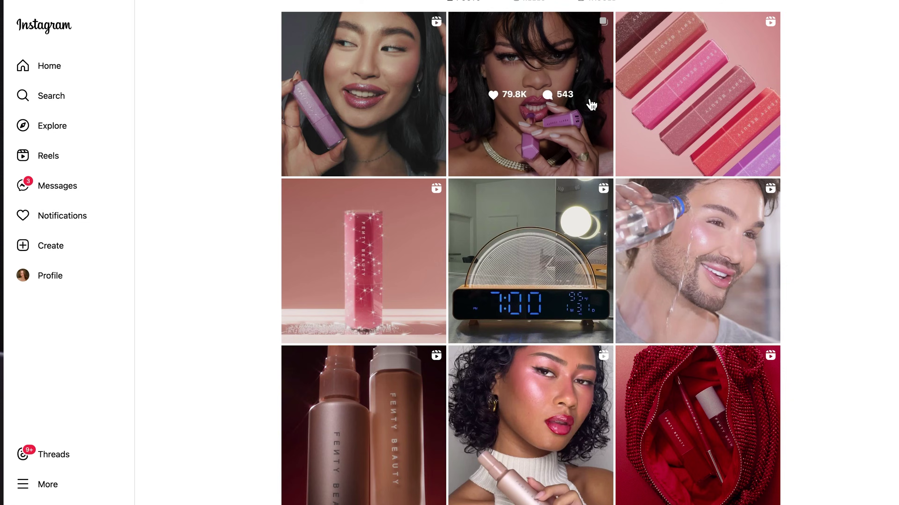
left_click(593, 100)
scroll(760, 176, "down", 3)
scroll(760, 176, "down", 10)
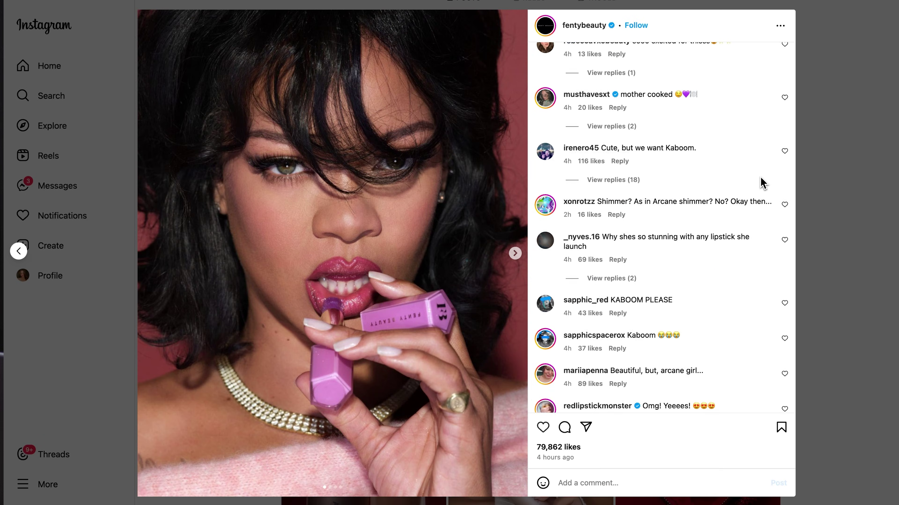